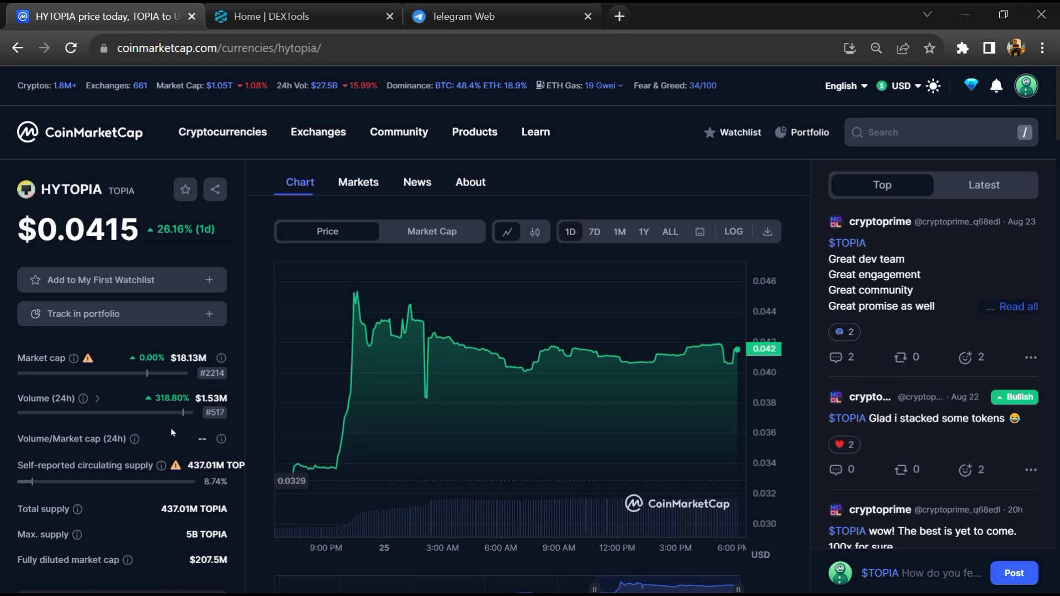
Draft the HYTOPIA comment "I'm bearish on $TOPIA" and leave it tagged Bearish.
{"action": "left_click", "coordinate": [184, 419]}
{"action": "left_click", "coordinate": [184, 419]}
{"action": "mouse_move", "coordinate": [840, 444]}
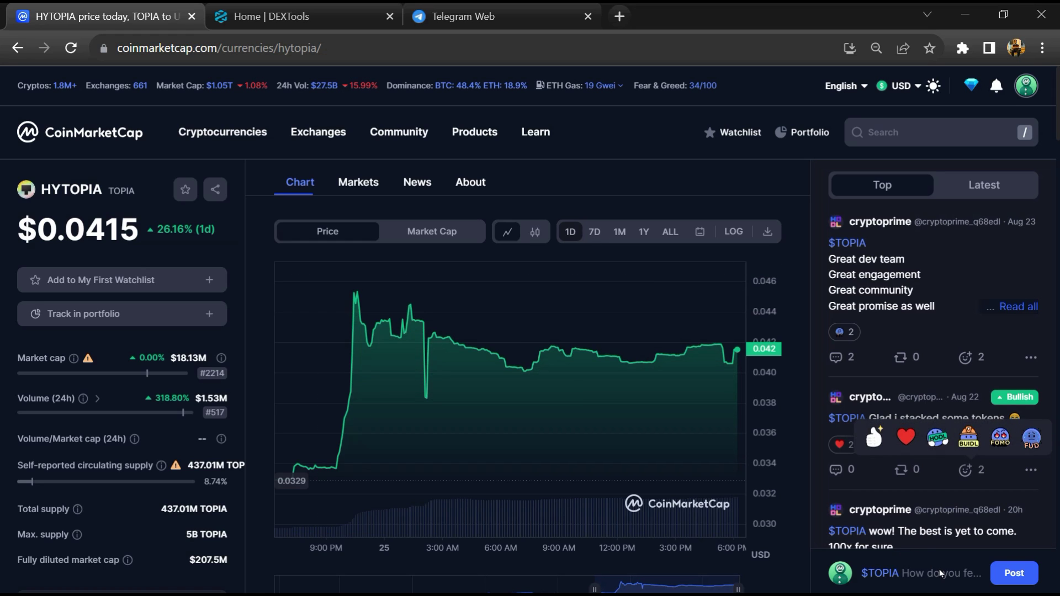
{"action": "left_click", "coordinate": [940, 573]}
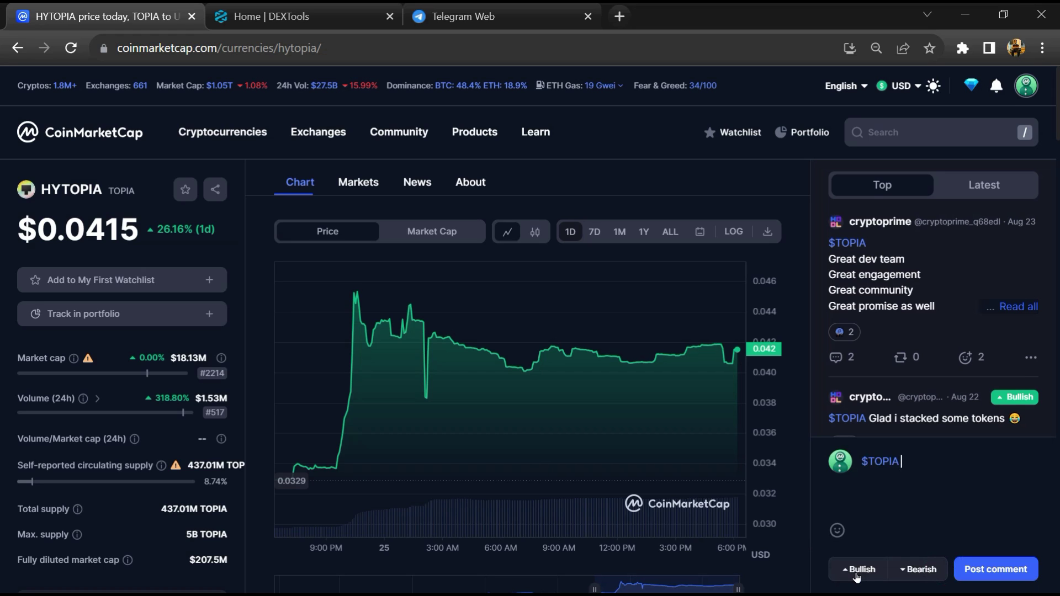
{"action": "left_click", "coordinate": [871, 571]}
{"action": "left_click", "coordinate": [920, 570]}
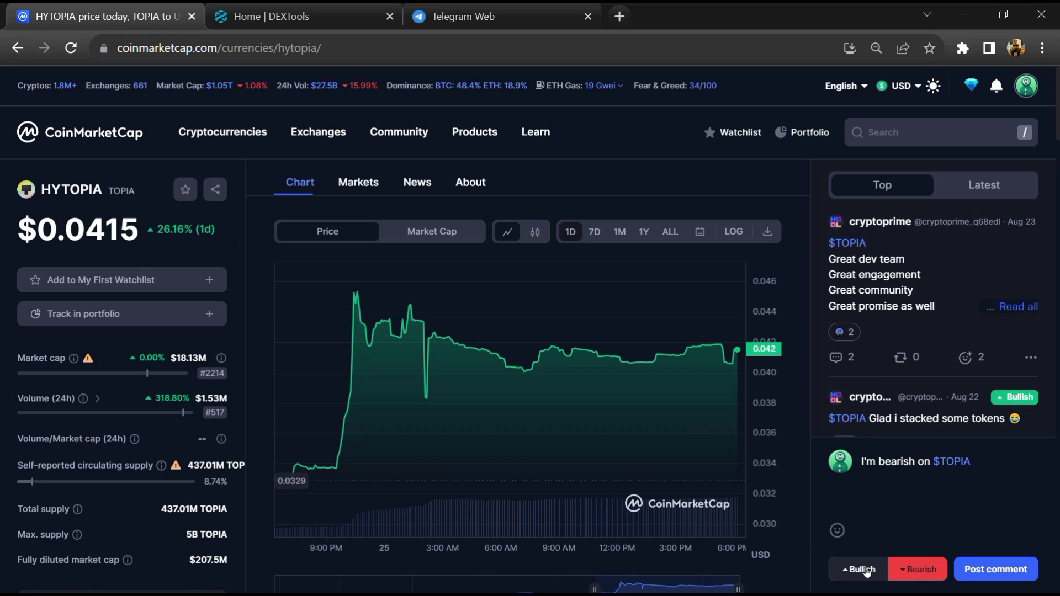
{"action": "left_click", "coordinate": [865, 570]}
{"action": "left_click", "coordinate": [922, 570]}
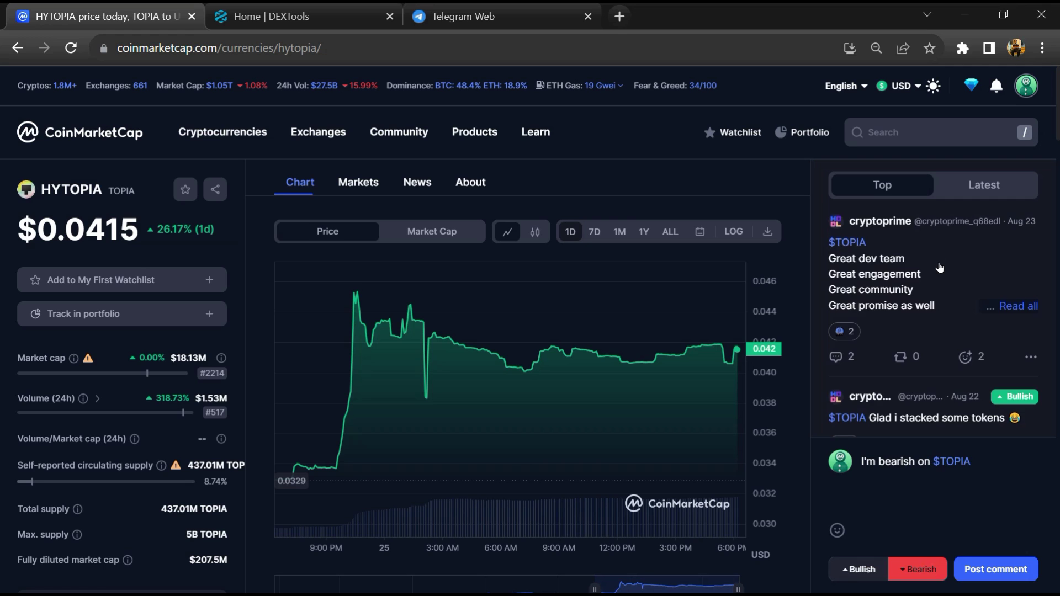
{"action": "scroll", "coordinate": [941, 267], "scroll_direction": "down", "scroll_amount": 3}
{"action": "scroll", "coordinate": [941, 268], "scroll_direction": "down", "scroll_amount": 2}
{"action": "scroll", "coordinate": [940, 268], "scroll_direction": "down", "scroll_amount": 2}
{"action": "scroll", "coordinate": [940, 267], "scroll_direction": "down", "scroll_amount": 2}
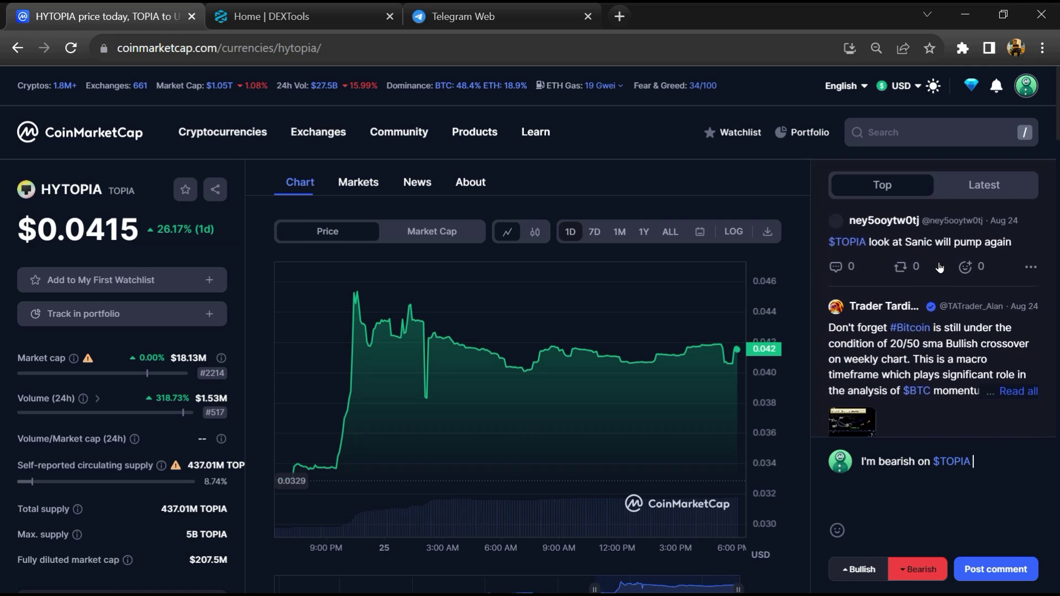
{"action": "scroll", "coordinate": [940, 268], "scroll_direction": "down", "scroll_amount": 2}
{"action": "scroll", "coordinate": [941, 268], "scroll_direction": "down", "scroll_amount": 2}
{"action": "scroll", "coordinate": [940, 268], "scroll_direction": "down", "scroll_amount": 2}
{"action": "scroll", "coordinate": [940, 268], "scroll_direction": "down", "scroll_amount": 2}
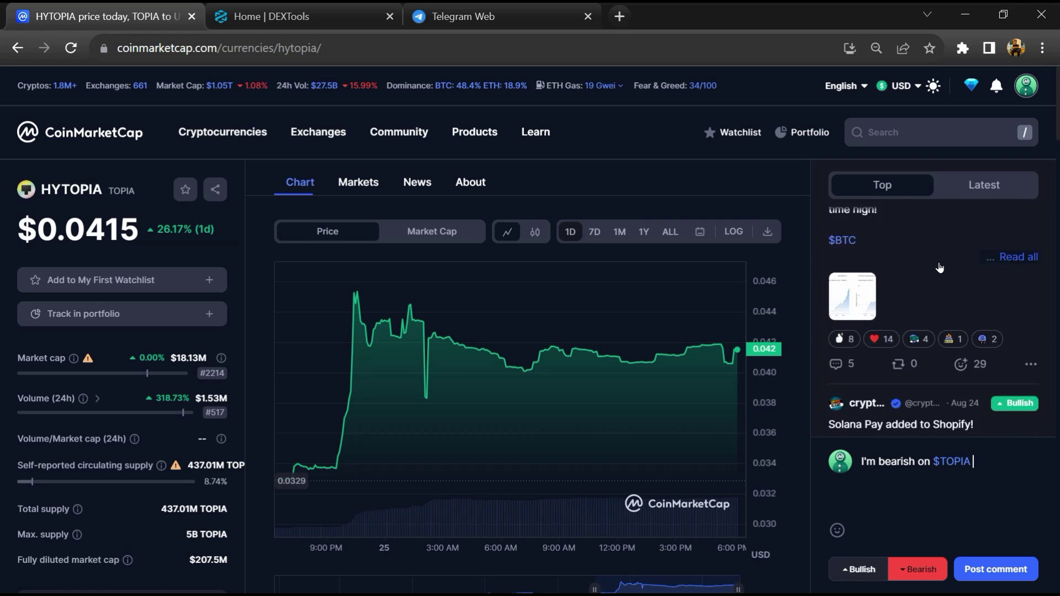
{"action": "scroll", "coordinate": [941, 267], "scroll_direction": "down", "scroll_amount": 2}
{"action": "scroll", "coordinate": [939, 268], "scroll_direction": "down", "scroll_amount": 2}
{"action": "scroll", "coordinate": [939, 267], "scroll_direction": "down", "scroll_amount": 2}
{"action": "scroll", "coordinate": [939, 267], "scroll_direction": "down", "scroll_amount": 2}
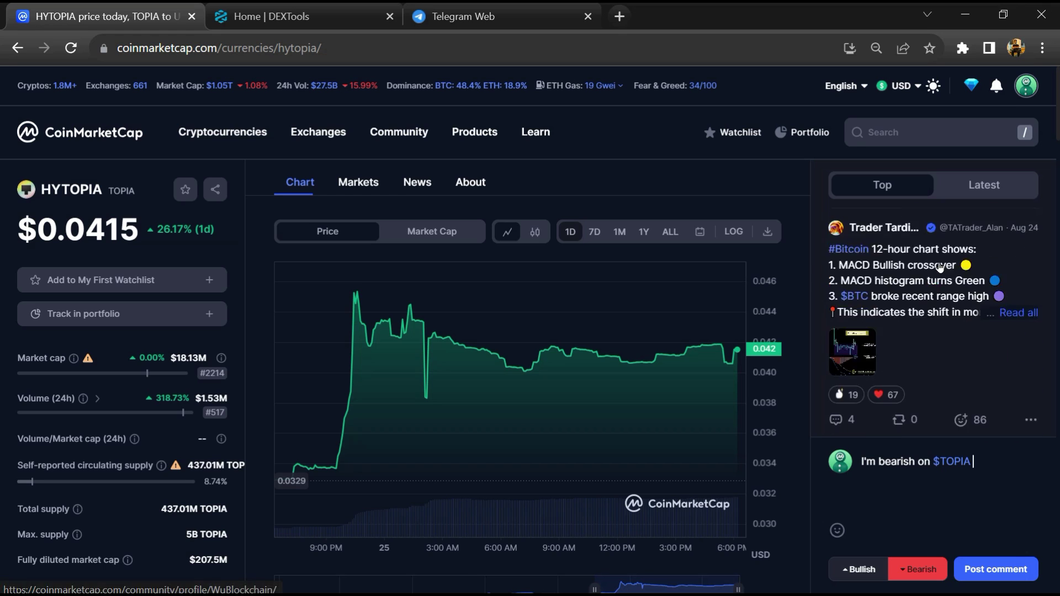
{"action": "scroll", "coordinate": [939, 267], "scroll_direction": "down", "scroll_amount": 2}
{"action": "scroll", "coordinate": [940, 268], "scroll_direction": "down", "scroll_amount": 2}
{"action": "scroll", "coordinate": [940, 267], "scroll_direction": "down", "scroll_amount": 2}
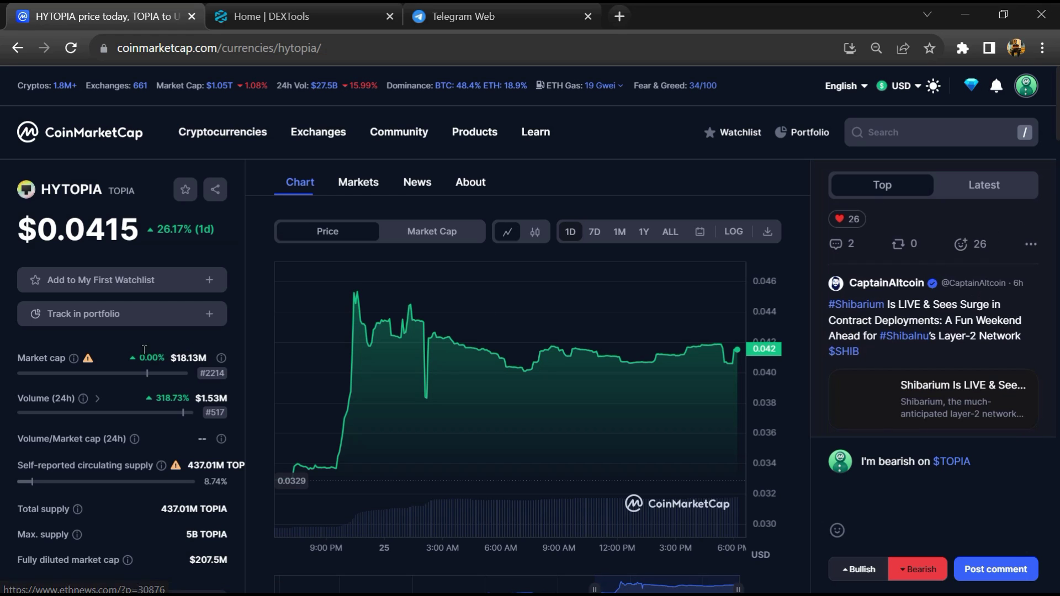
{"action": "scroll", "coordinate": [146, 356], "scroll_direction": "down", "scroll_amount": 1}
{"action": "scroll", "coordinate": [147, 355], "scroll_direction": "down", "scroll_amount": 4}
{"action": "scroll", "coordinate": [147, 355], "scroll_direction": "down", "scroll_amount": 1}
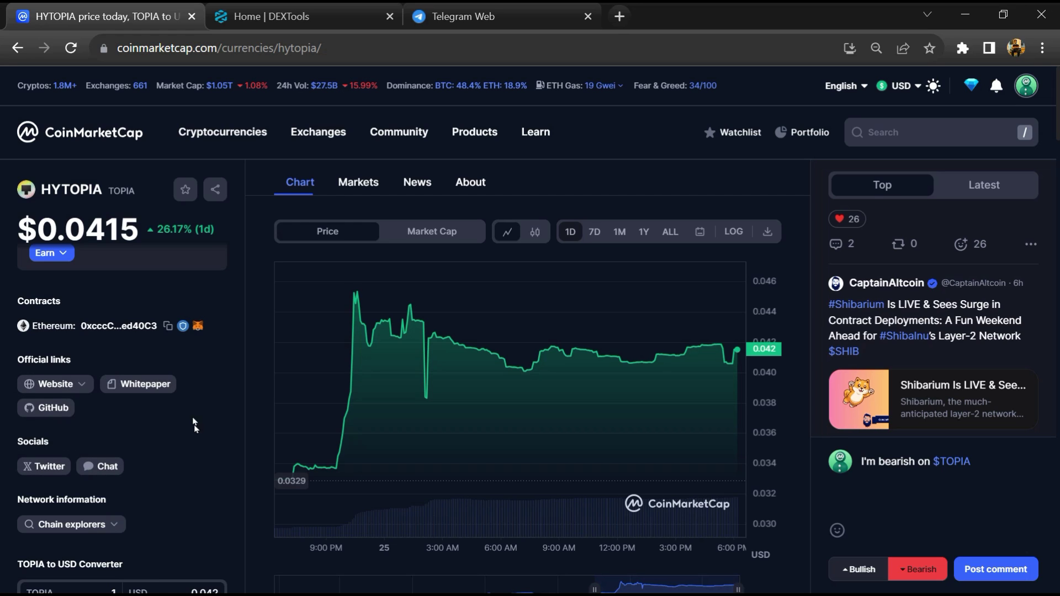
Copy HYTOPIA's Ethereum contract address from CoinMarketCap and switch to DEXTools.
{"action": "left_click", "coordinate": [167, 327]}
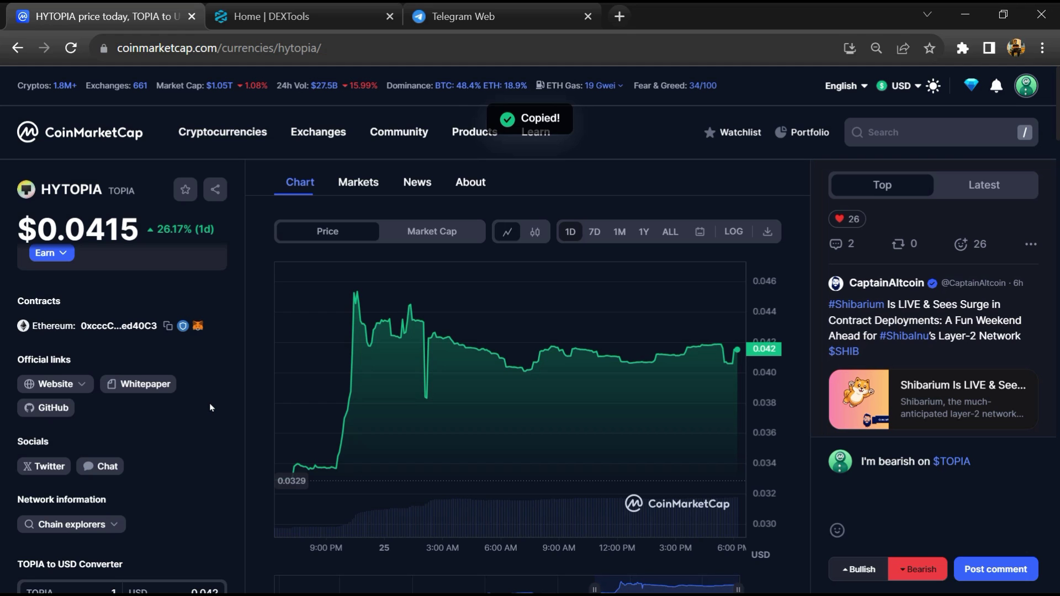
{"action": "left_click", "coordinate": [298, 16]}
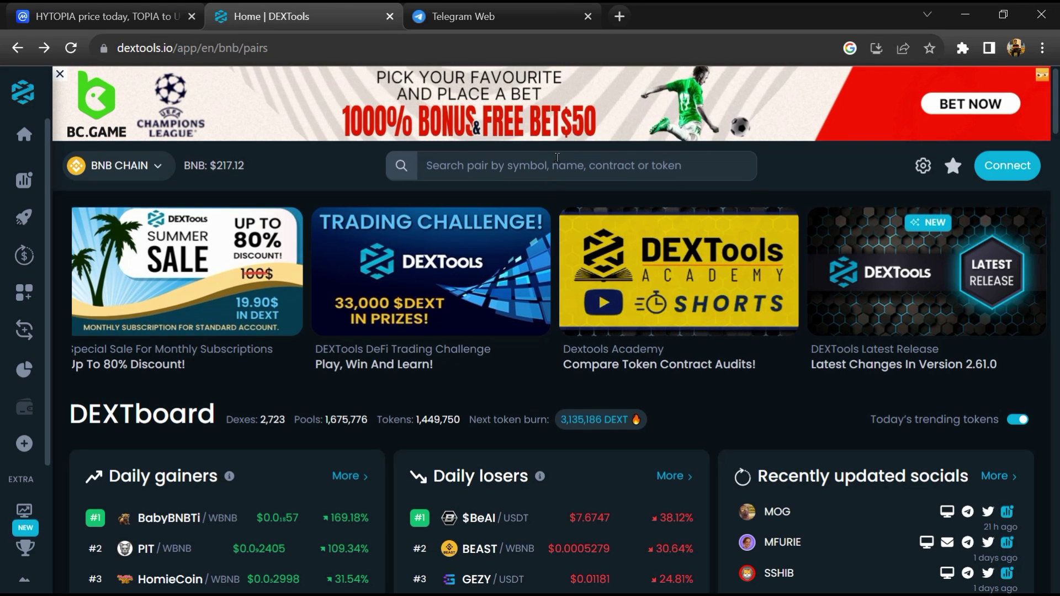
Paste the HYTOPIA contract address into DEXTools search to list the six TOPIA pairs.
{"action": "left_click", "coordinate": [518, 166]}
{"action": "right_click", "coordinate": [507, 91]}
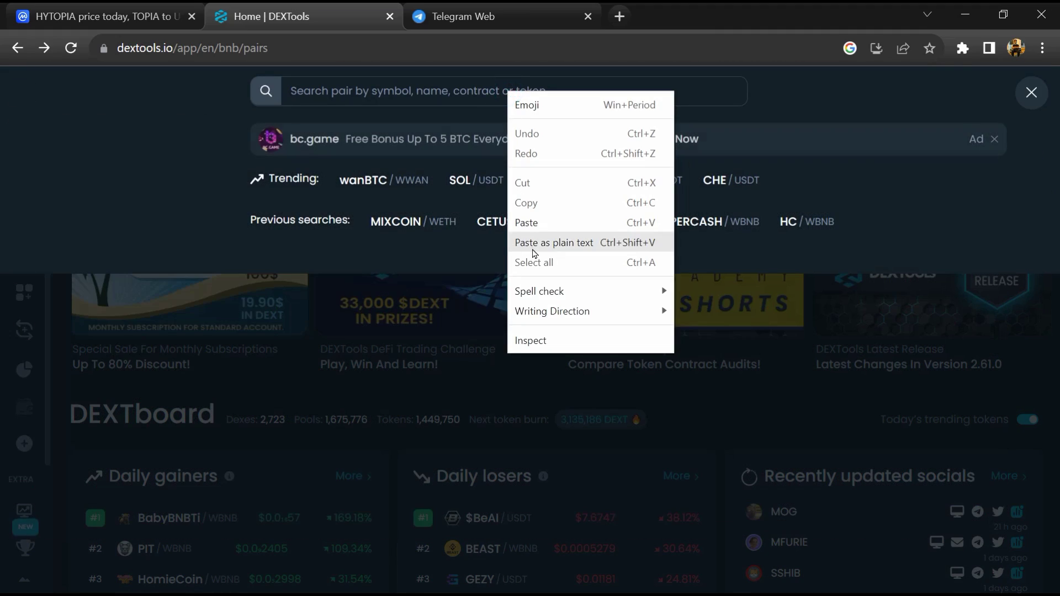
{"action": "left_click", "coordinate": [546, 224]}
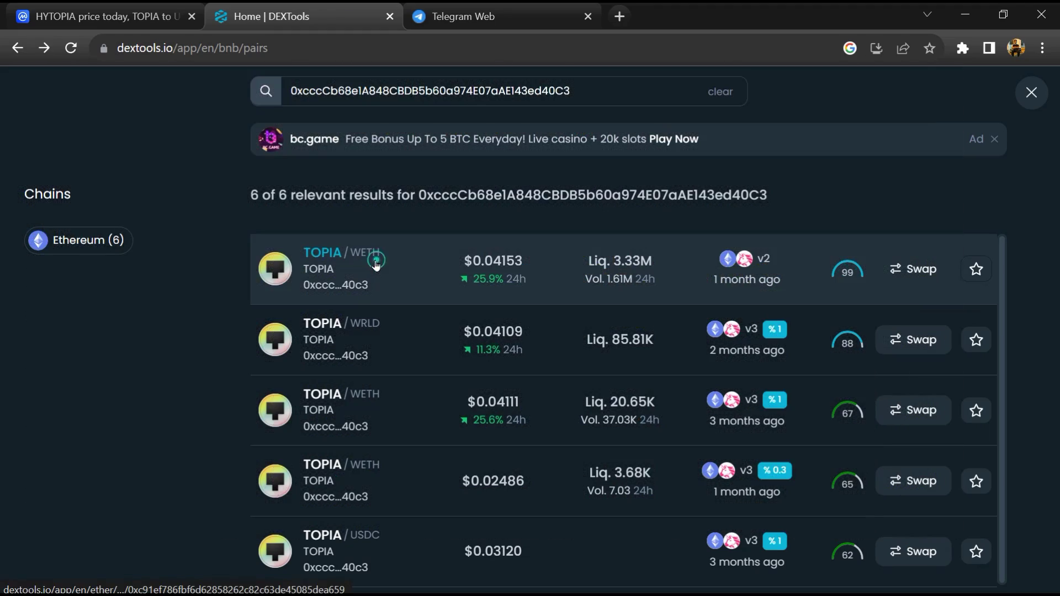
{"action": "left_click", "coordinate": [376, 263]}
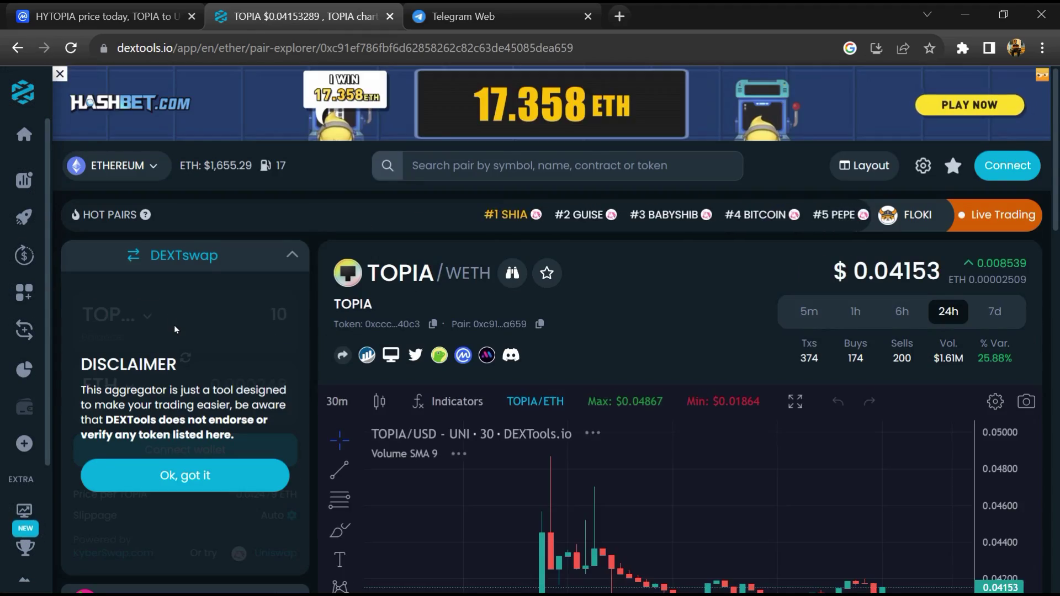
{"action": "scroll", "coordinate": [175, 325], "scroll_direction": "down", "scroll_amount": 3}
{"action": "scroll", "coordinate": [174, 326], "scroll_direction": "down", "scroll_amount": 3}
{"action": "scroll", "coordinate": [174, 326], "scroll_direction": "down", "scroll_amount": 5}
{"action": "scroll", "coordinate": [174, 326], "scroll_direction": "down", "scroll_amount": 2}
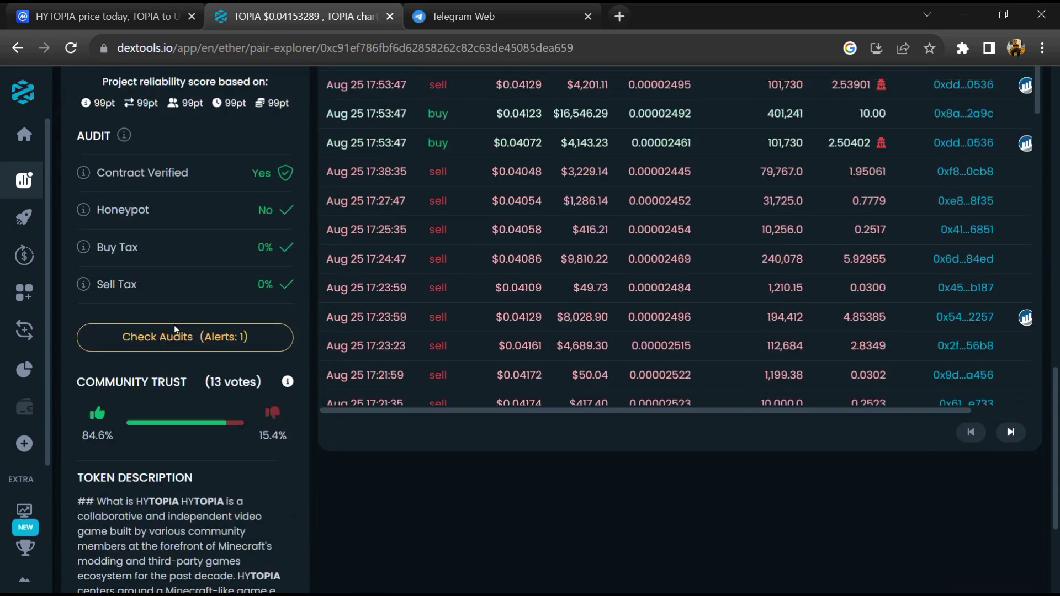
{"action": "scroll", "coordinate": [157, 319], "scroll_direction": "down", "scroll_amount": 1}
{"action": "triple_click", "coordinate": [144, 290]}
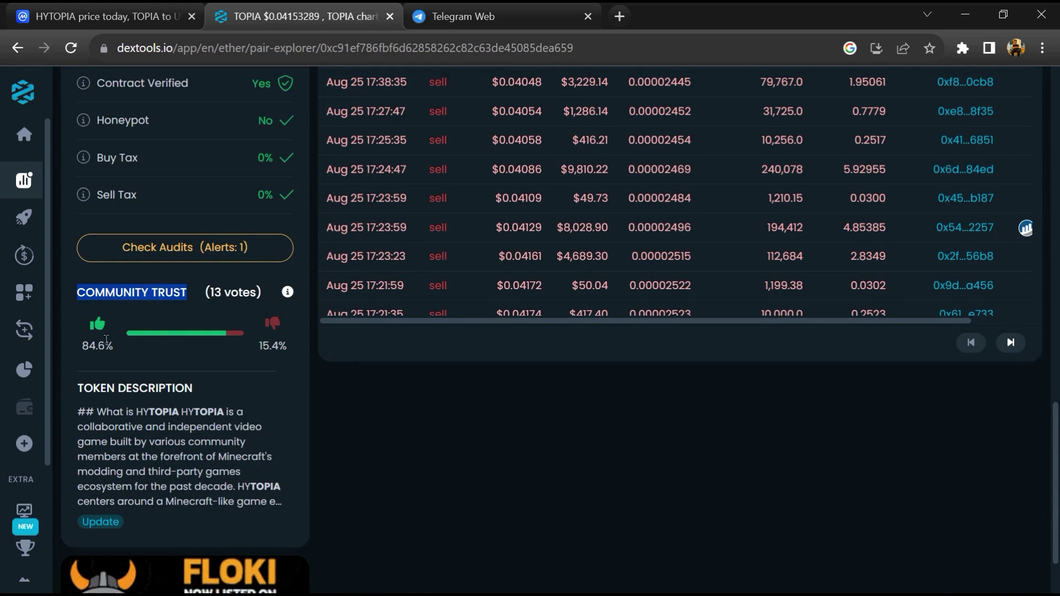
{"action": "double_click", "coordinate": [94, 343]}
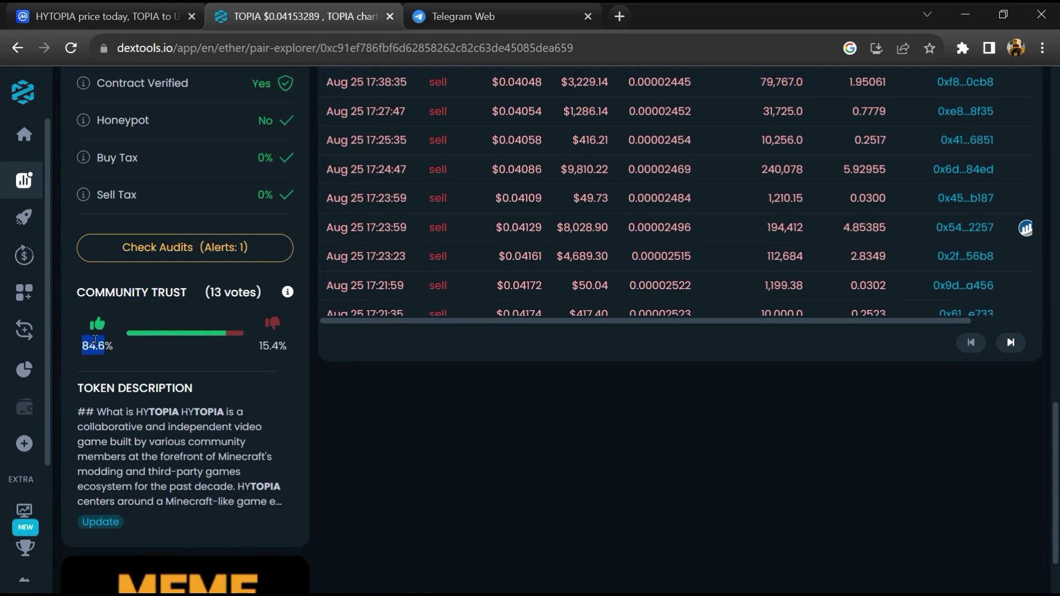
{"action": "double_click", "coordinate": [273, 345]}
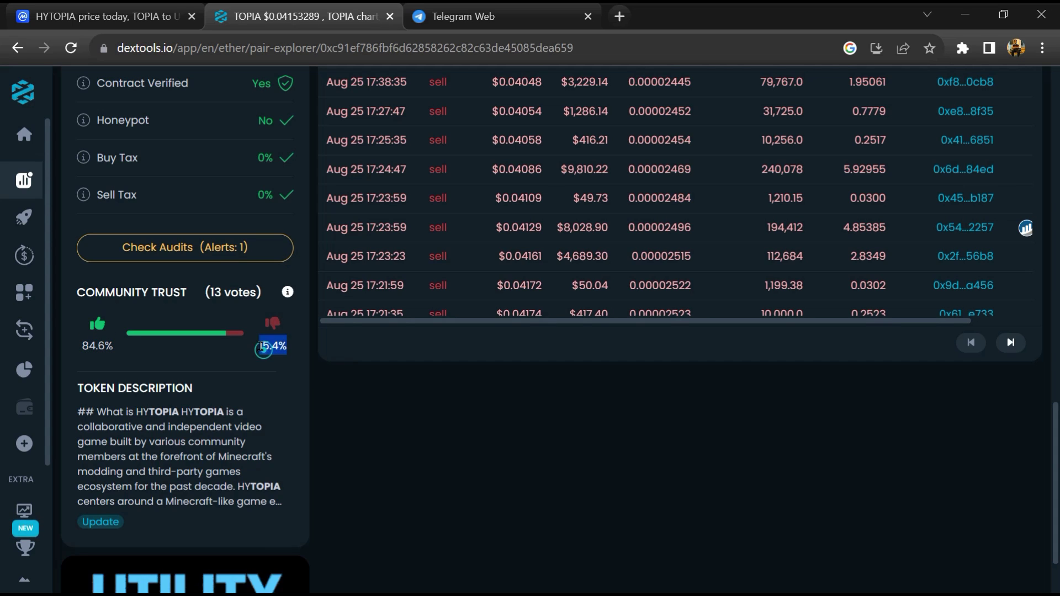
{"action": "left_click", "coordinate": [306, 375]}
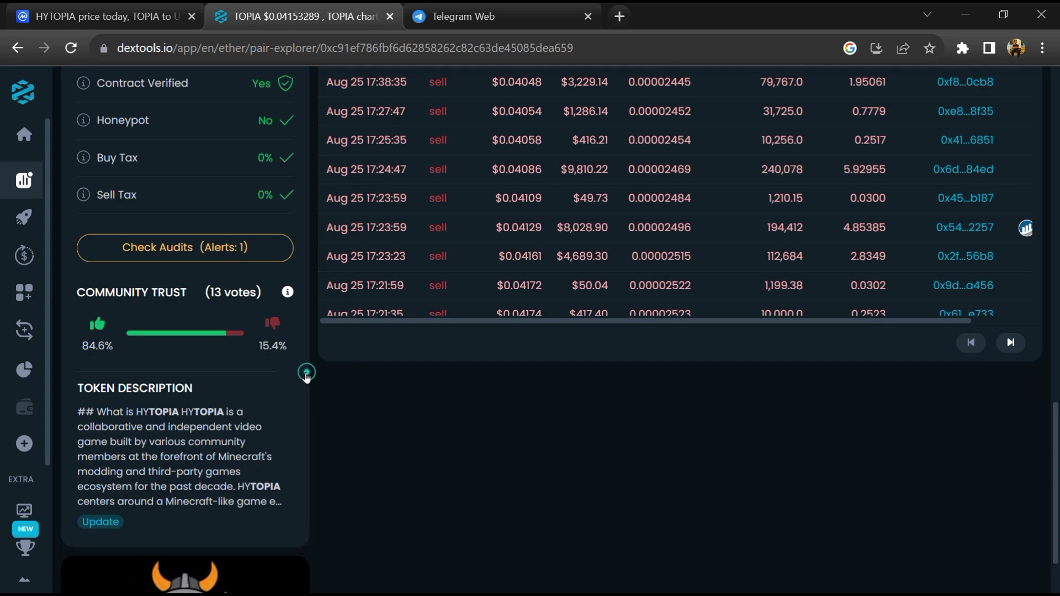
Open TOPIA's audit scan and highlight the Mintable and Retrieve Ownership rows.
{"action": "left_click", "coordinate": [228, 247]}
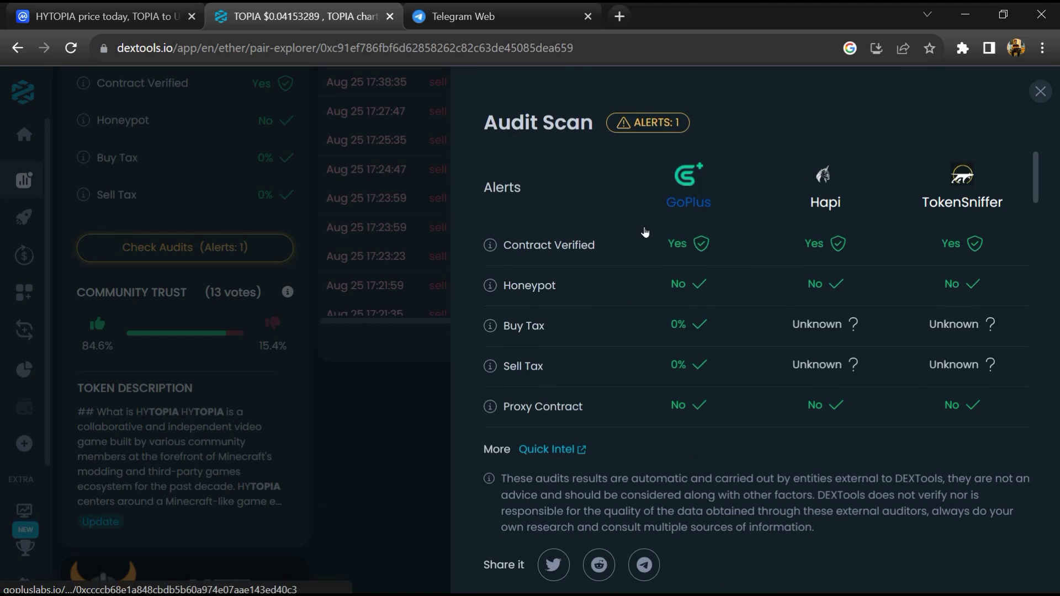
{"action": "scroll", "coordinate": [654, 228], "scroll_direction": "down", "scroll_amount": 5}
{"action": "scroll", "coordinate": [650, 230], "scroll_direction": "up", "scroll_amount": 3}
{"action": "scroll", "coordinate": [646, 232], "scroll_direction": "up", "scroll_amount": 2}
{"action": "scroll", "coordinate": [638, 240], "scroll_direction": "down", "scroll_amount": 2}
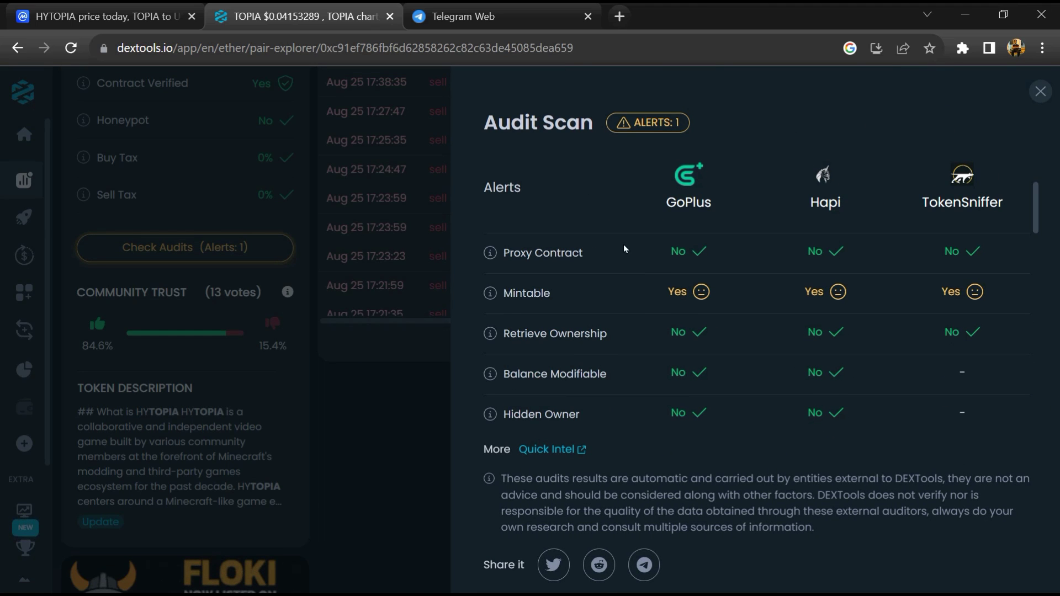
{"action": "left_click_drag", "start_coordinate": [513, 292], "coordinate": [958, 322]}
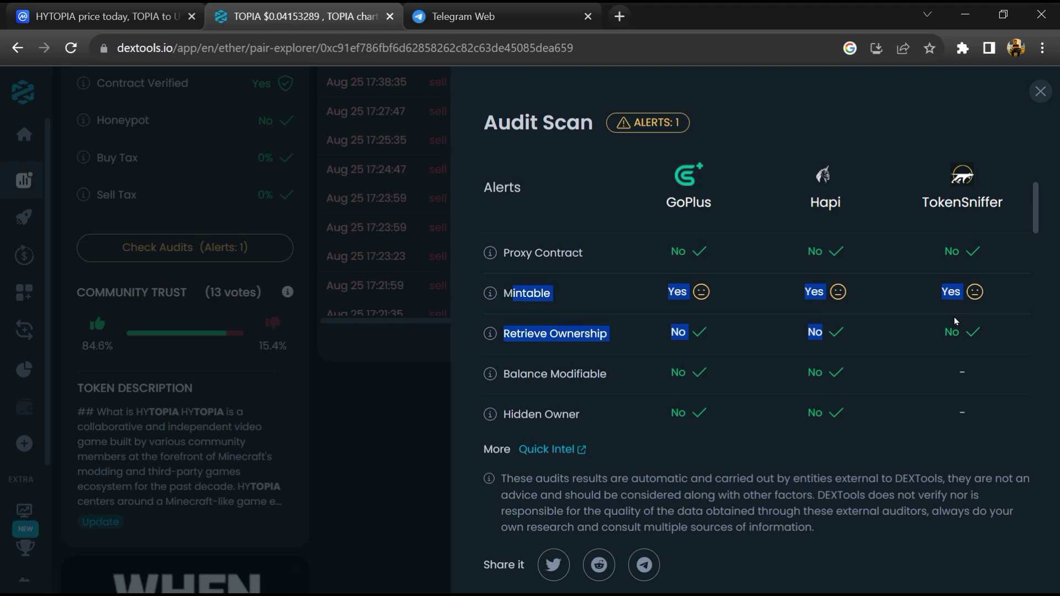
{"action": "left_click", "coordinate": [880, 313]}
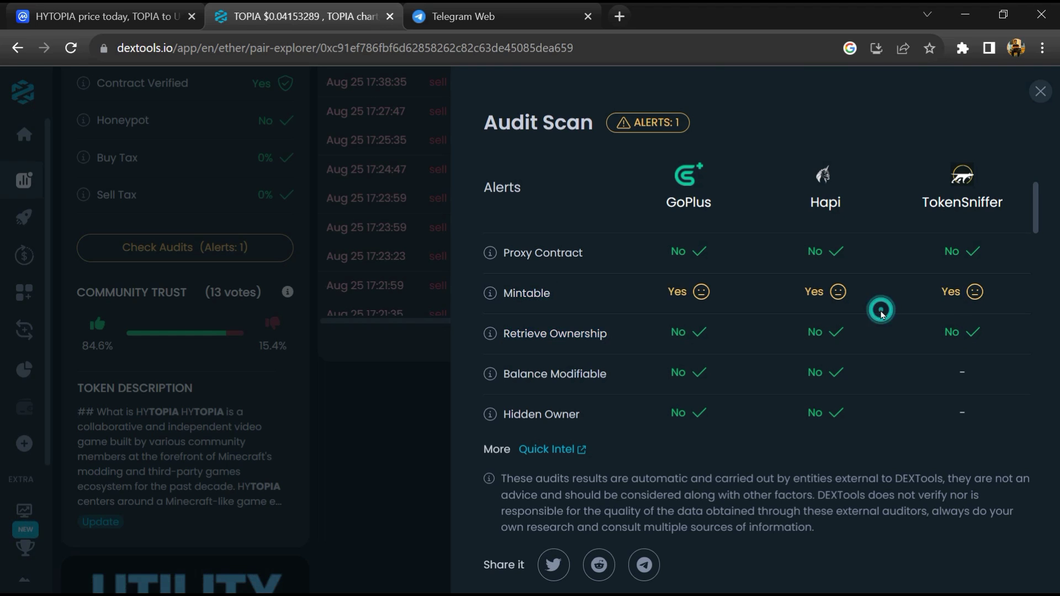
{"action": "scroll", "coordinate": [882, 315], "scroll_direction": "up", "scroll_amount": 2}
Close the audit scan, browse TOPIA trades back to Aug 25, and return to CoinMarketCap.
{"action": "left_click", "coordinate": [1041, 92]}
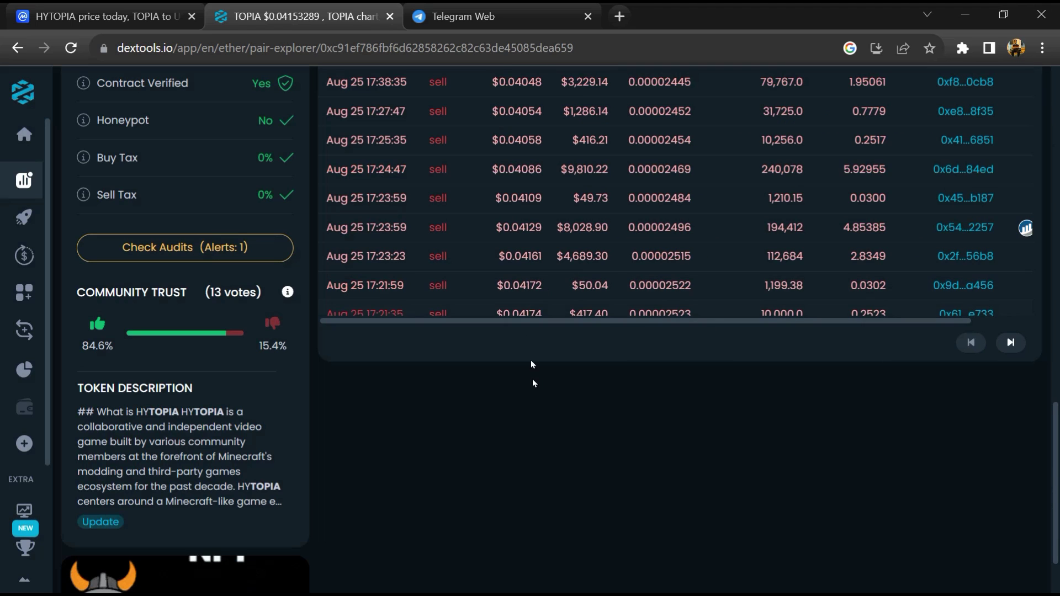
{"action": "scroll", "coordinate": [532, 368], "scroll_direction": "up", "scroll_amount": 3}
{"action": "scroll", "coordinate": [529, 377], "scroll_direction": "up", "scroll_amount": 2}
{"action": "scroll", "coordinate": [530, 378], "scroll_direction": "down", "scroll_amount": 3}
{"action": "scroll", "coordinate": [547, 368], "scroll_direction": "up", "scroll_amount": 2}
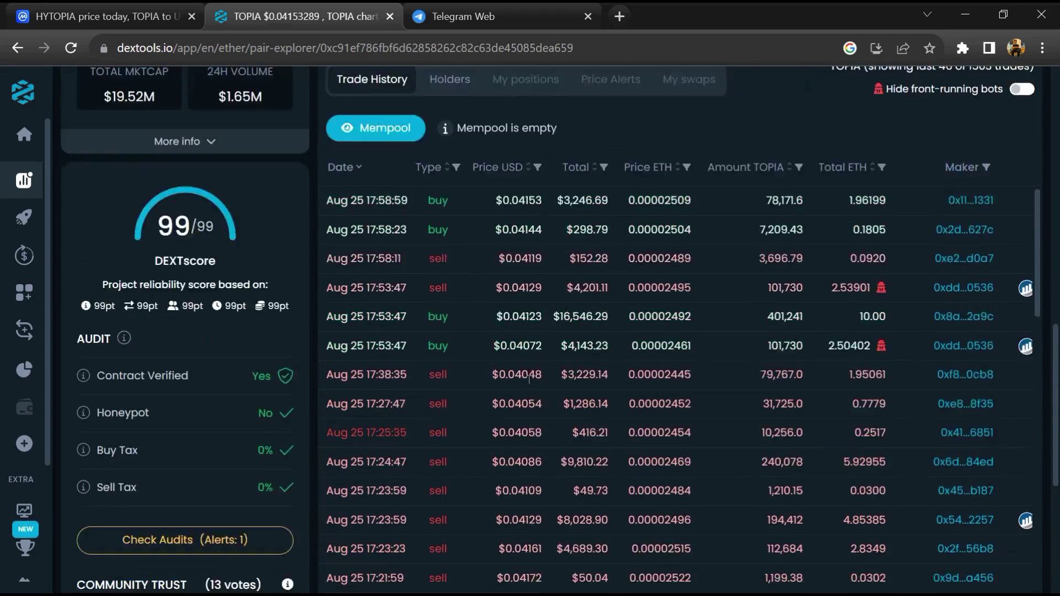
{"action": "scroll", "coordinate": [564, 360], "scroll_direction": "up", "scroll_amount": 1}
{"action": "left_click", "coordinate": [576, 354]}
{"action": "scroll", "coordinate": [576, 355], "scroll_direction": "down", "scroll_amount": 3}
{"action": "scroll", "coordinate": [575, 357], "scroll_direction": "down", "scroll_amount": 3}
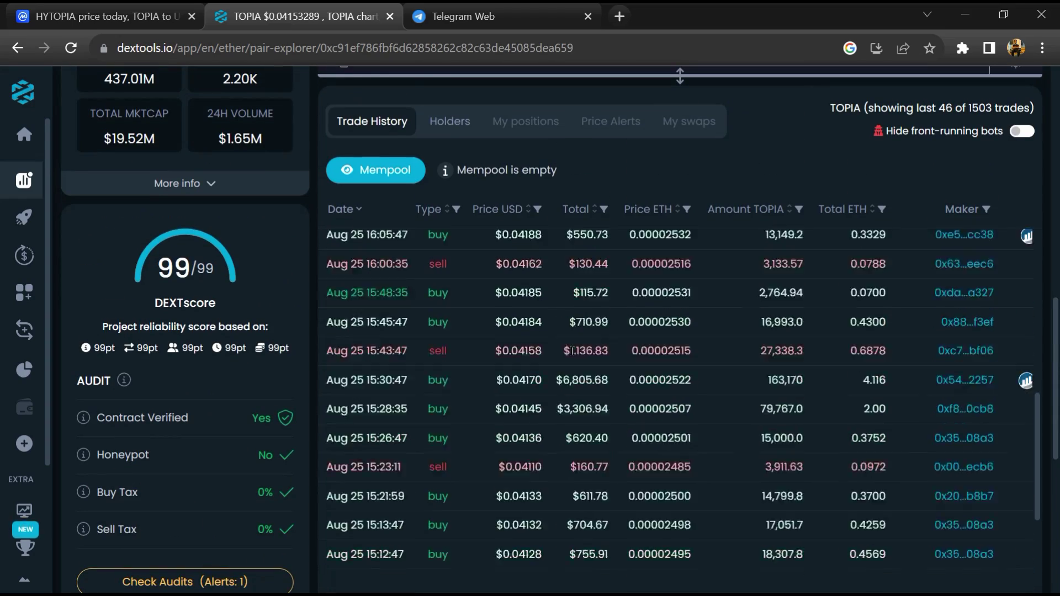
{"action": "scroll", "coordinate": [575, 358], "scroll_direction": "down", "scroll_amount": 2}
{"action": "scroll", "coordinate": [575, 359], "scroll_direction": "down", "scroll_amount": 2}
{"action": "scroll", "coordinate": [576, 361], "scroll_direction": "down", "scroll_amount": 2}
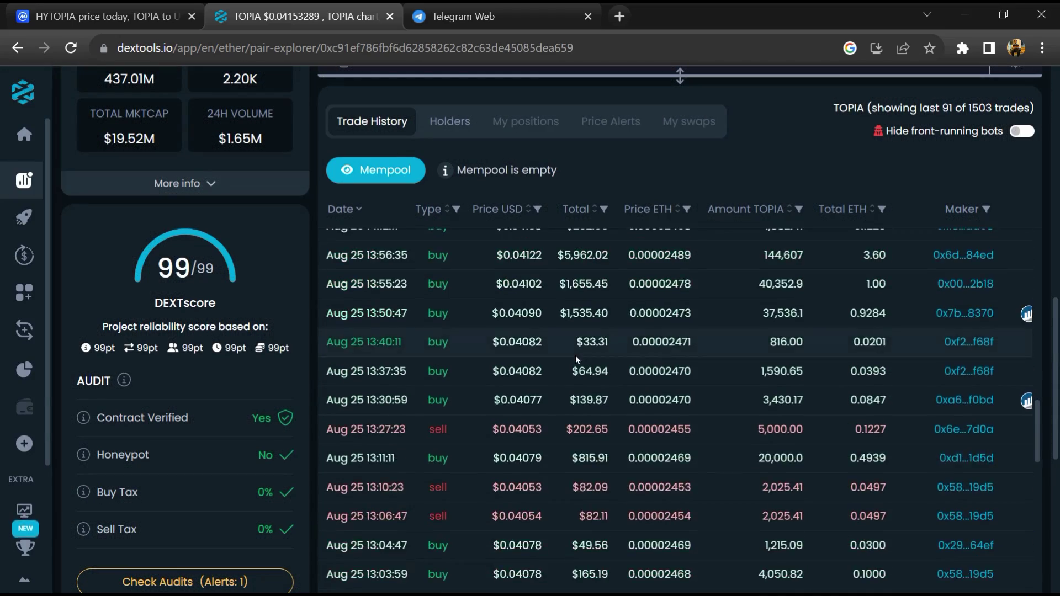
{"action": "scroll", "coordinate": [530, 332], "scroll_direction": "down", "scroll_amount": 4}
{"action": "left_click", "coordinate": [112, 16]}
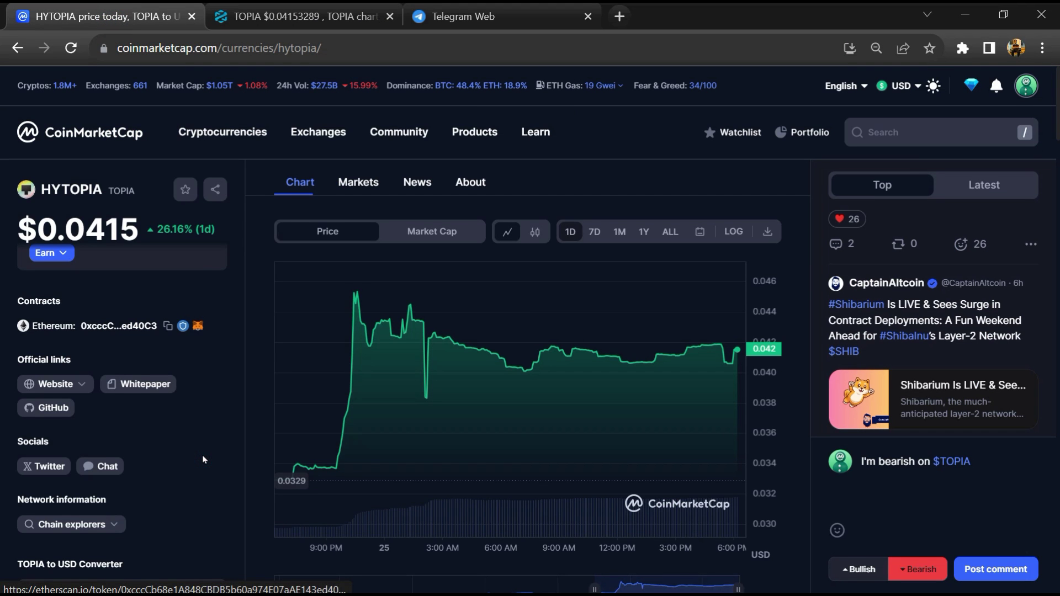
Review HYTOPIA's seven pairs under CEX, DEX and ALL, then open TOPIA on Etherscan.
{"action": "left_click", "coordinate": [351, 190]}
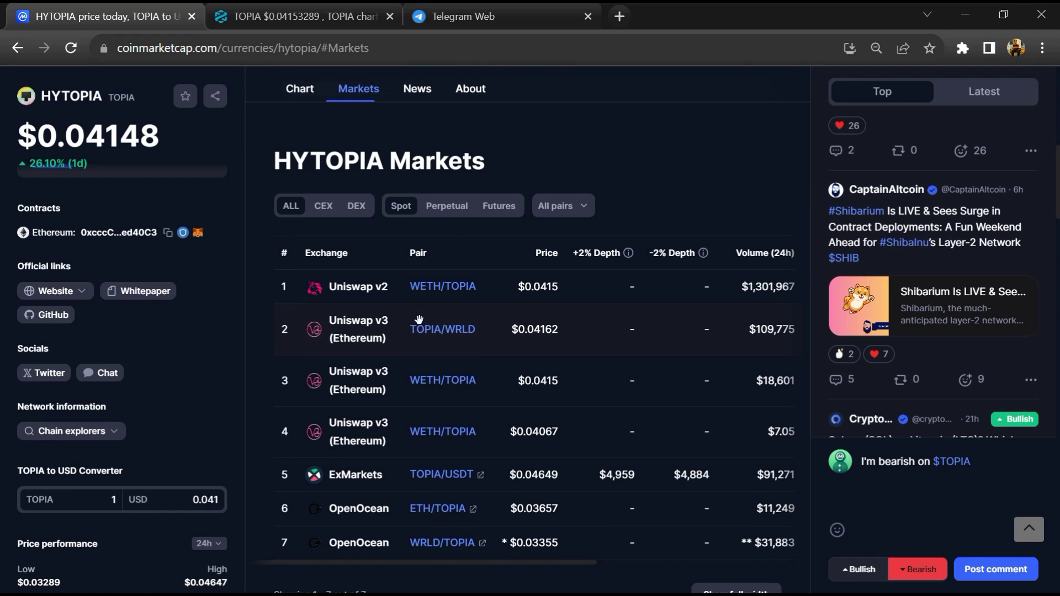
{"action": "left_click", "coordinate": [731, 571]}
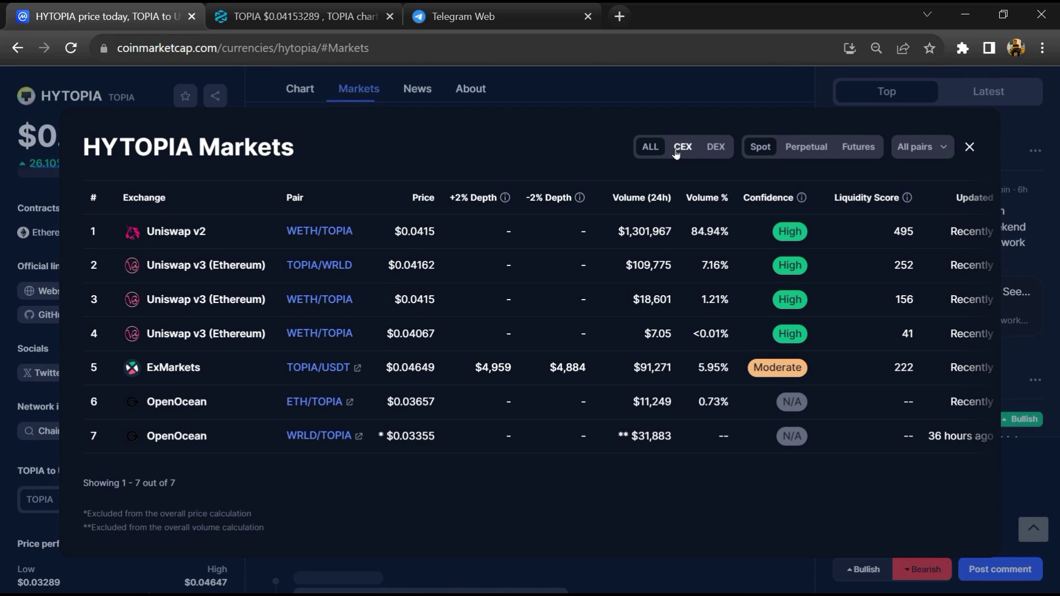
{"action": "left_click", "coordinate": [676, 150]}
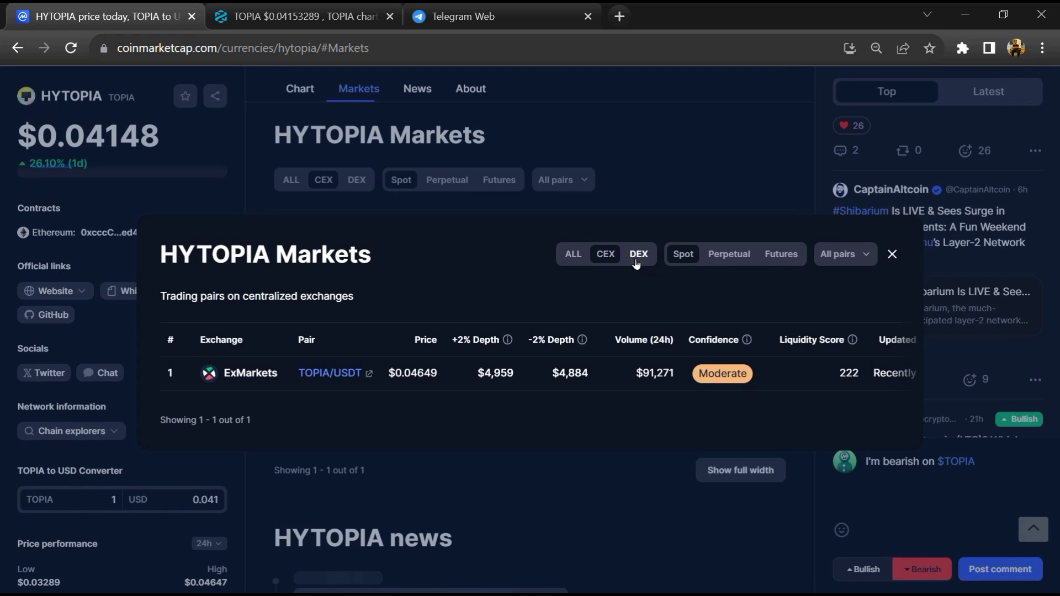
{"action": "left_click", "coordinate": [636, 259]}
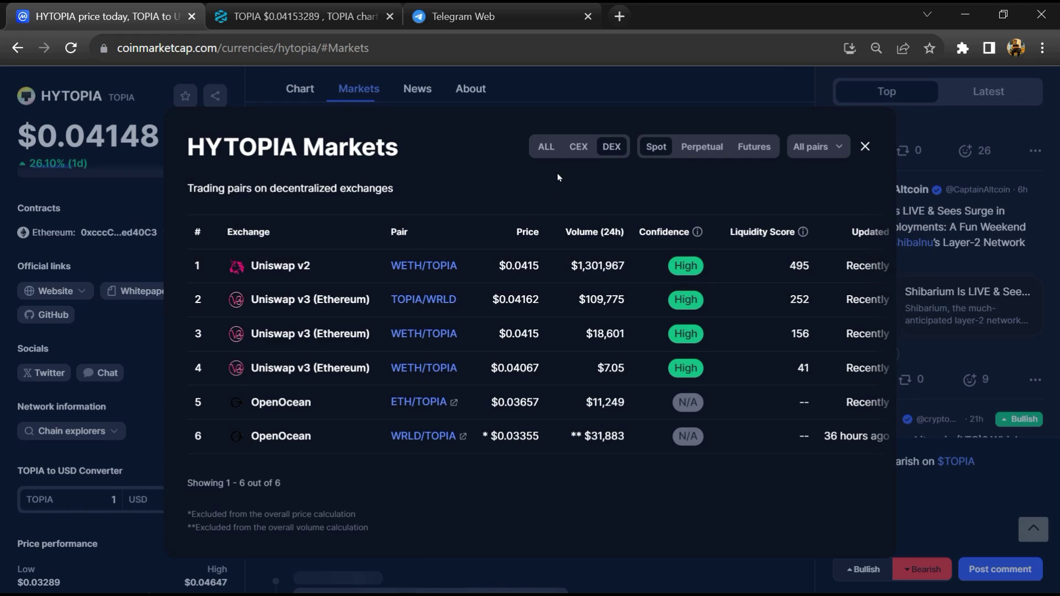
{"action": "left_click", "coordinate": [546, 147]}
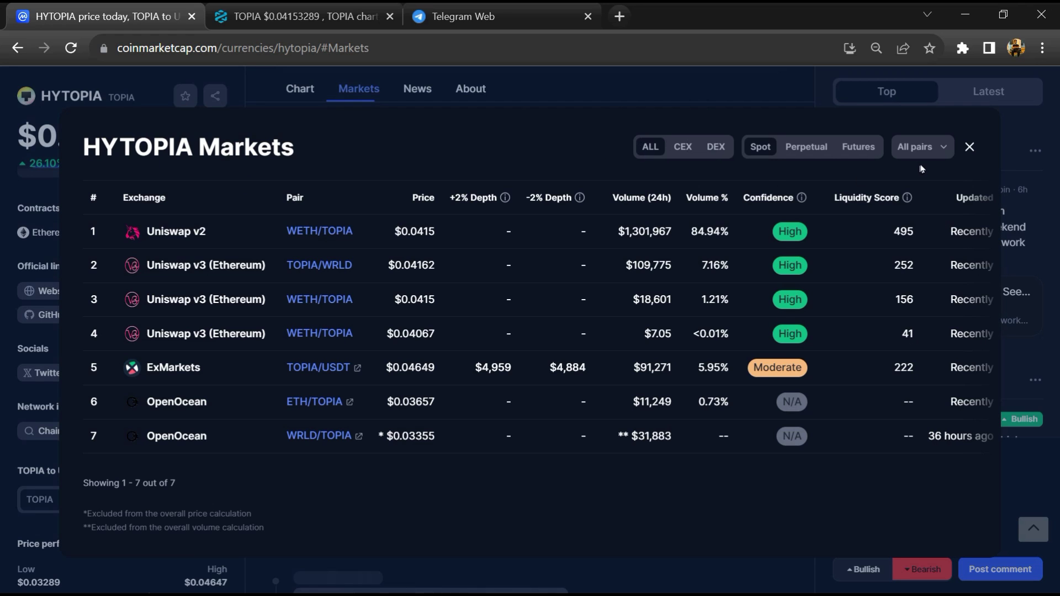
{"action": "left_click", "coordinate": [920, 151]}
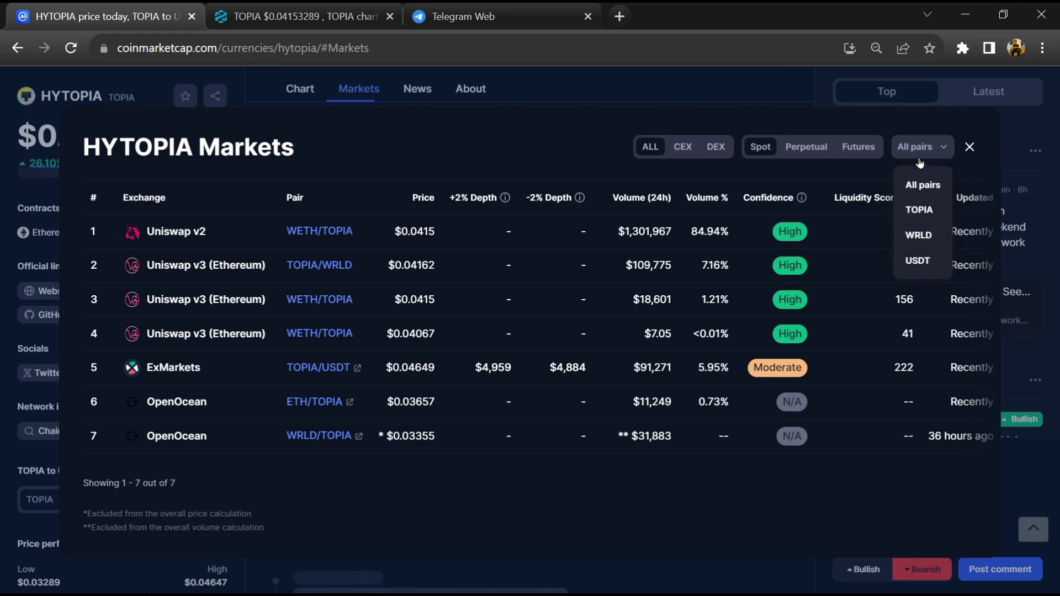
{"action": "left_click", "coordinate": [971, 147]}
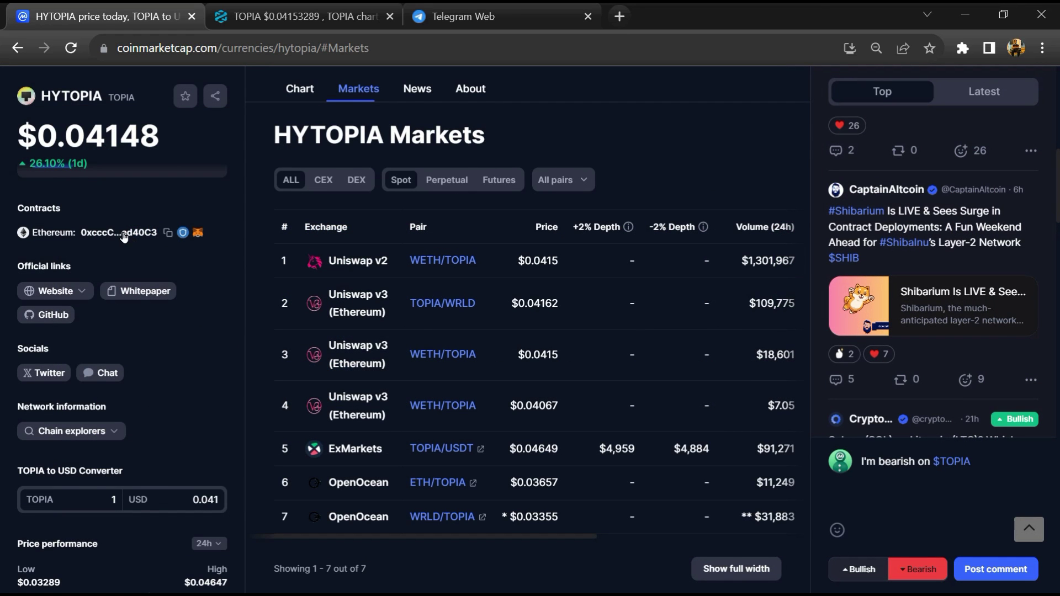
{"action": "left_click", "coordinate": [125, 234]}
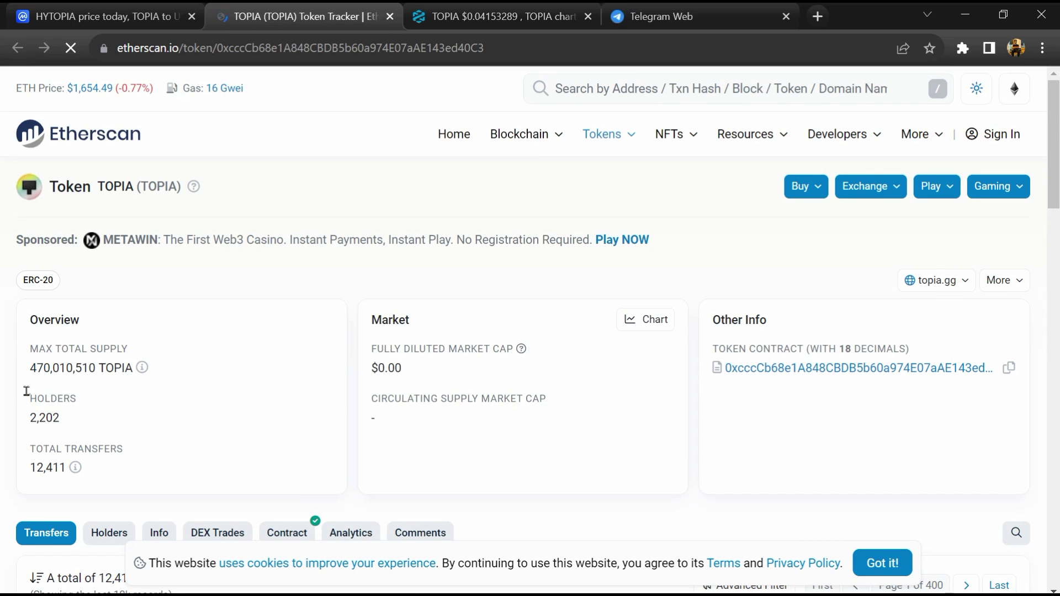
{"action": "left_click_drag", "start_coordinate": [26, 391], "coordinate": [63, 421]}
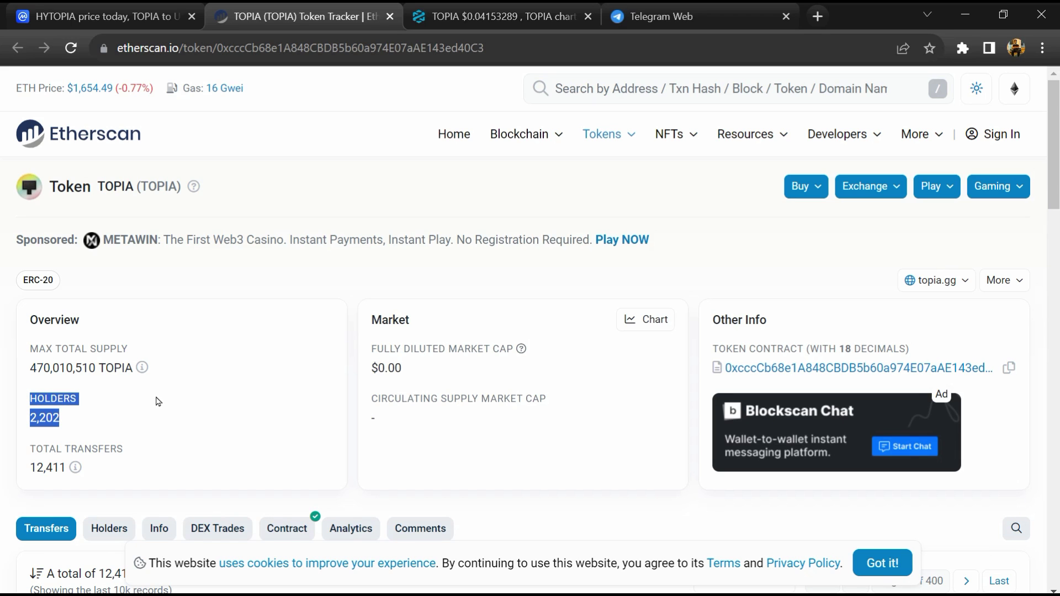
{"action": "left_click", "coordinate": [191, 406]}
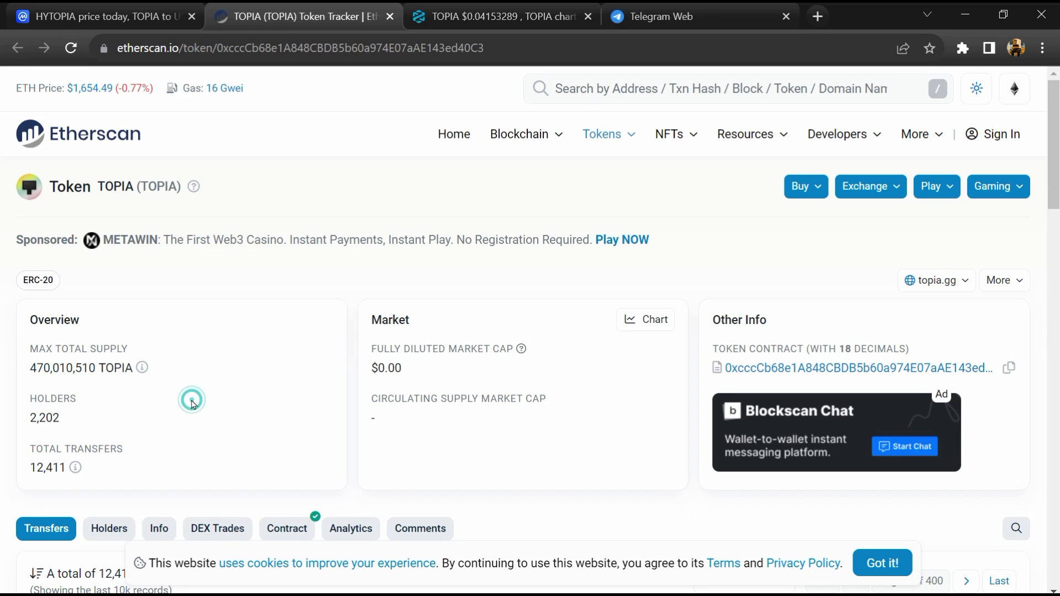
{"action": "scroll", "coordinate": [191, 405], "scroll_direction": "down", "scroll_amount": 4}
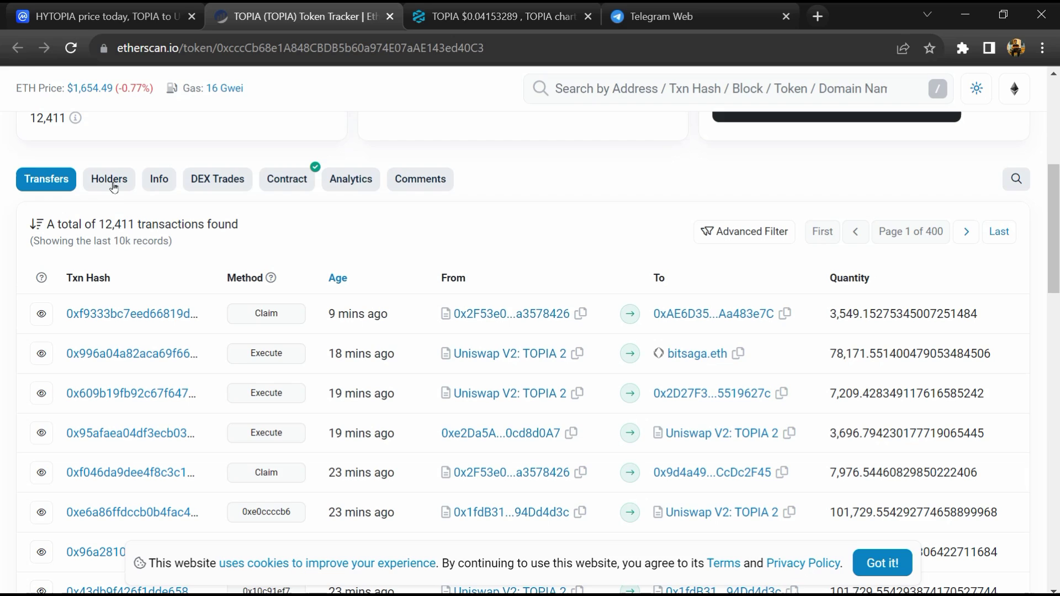
List TOPIA's top holders on Etherscan, led by Uniswap V2 at 8.56%.
{"action": "left_click", "coordinate": [114, 185]}
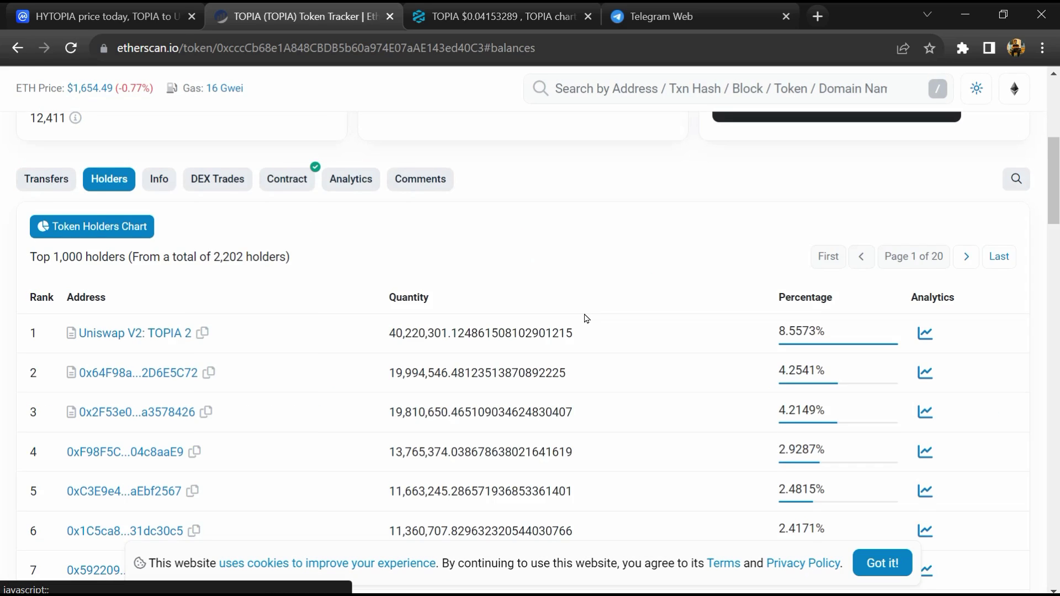
{"action": "scroll", "coordinate": [585, 318], "scroll_direction": "down", "scroll_amount": 2}
{"action": "scroll", "coordinate": [584, 318], "scroll_direction": "down", "scroll_amount": 4}
{"action": "scroll", "coordinate": [584, 318], "scroll_direction": "down", "scroll_amount": 5}
{"action": "scroll", "coordinate": [583, 318], "scroll_direction": "down", "scroll_amount": 4}
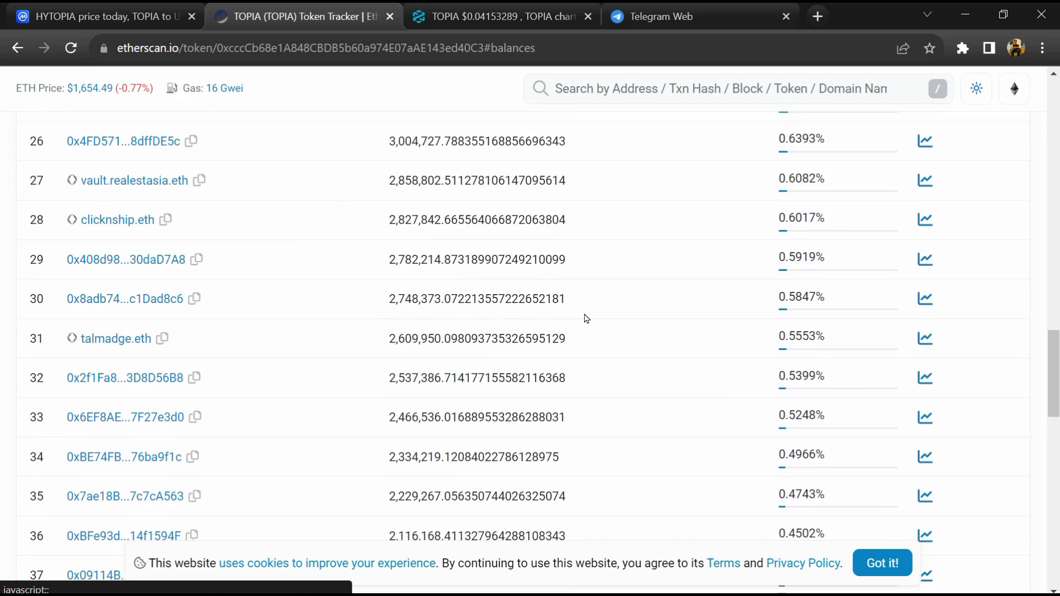
{"action": "scroll", "coordinate": [584, 318], "scroll_direction": "down", "scroll_amount": 4}
{"action": "scroll", "coordinate": [585, 318], "scroll_direction": "down", "scroll_amount": 4}
{"action": "scroll", "coordinate": [584, 319], "scroll_direction": "down", "scroll_amount": 1}
{"action": "scroll", "coordinate": [584, 318], "scroll_direction": "up", "scroll_amount": 5}
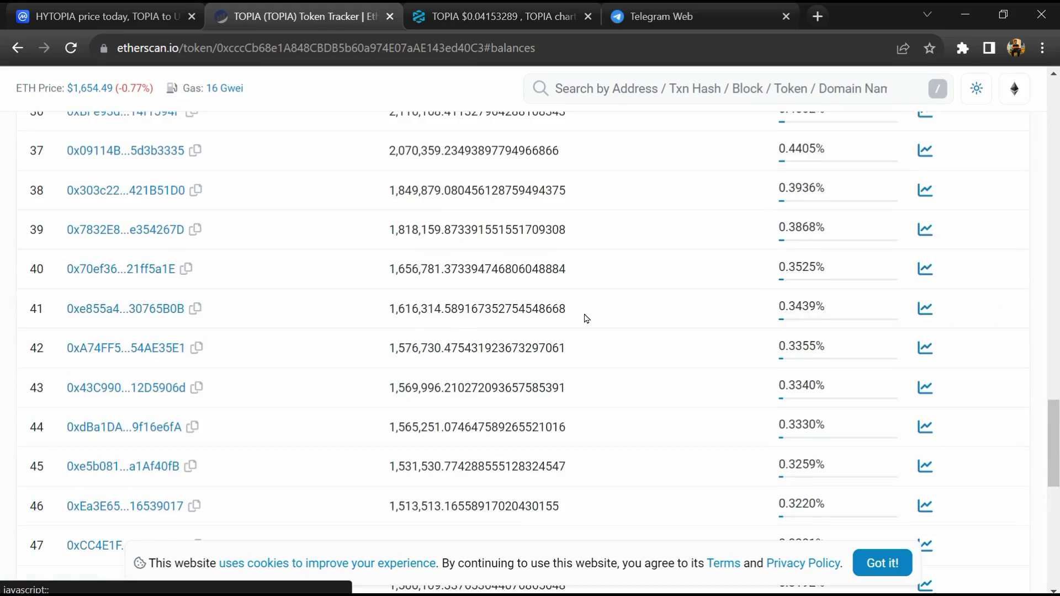
{"action": "scroll", "coordinate": [584, 319], "scroll_direction": "up", "scroll_amount": 5}
{"action": "scroll", "coordinate": [584, 318], "scroll_direction": "up", "scroll_amount": 3}
{"action": "scroll", "coordinate": [584, 318], "scroll_direction": "up", "scroll_amount": 2}
{"action": "scroll", "coordinate": [584, 319], "scroll_direction": "up", "scroll_amount": 3}
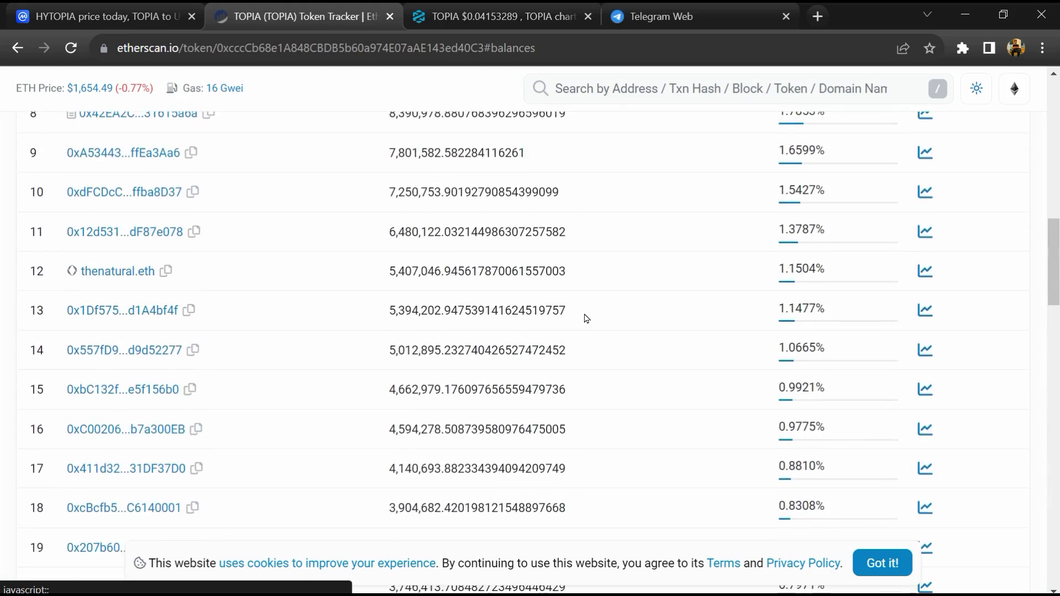
{"action": "scroll", "coordinate": [583, 318], "scroll_direction": "up", "scroll_amount": 3}
{"action": "scroll", "coordinate": [583, 318], "scroll_direction": "up", "scroll_amount": 2}
{"action": "scroll", "coordinate": [584, 318], "scroll_direction": "down", "scroll_amount": 1}
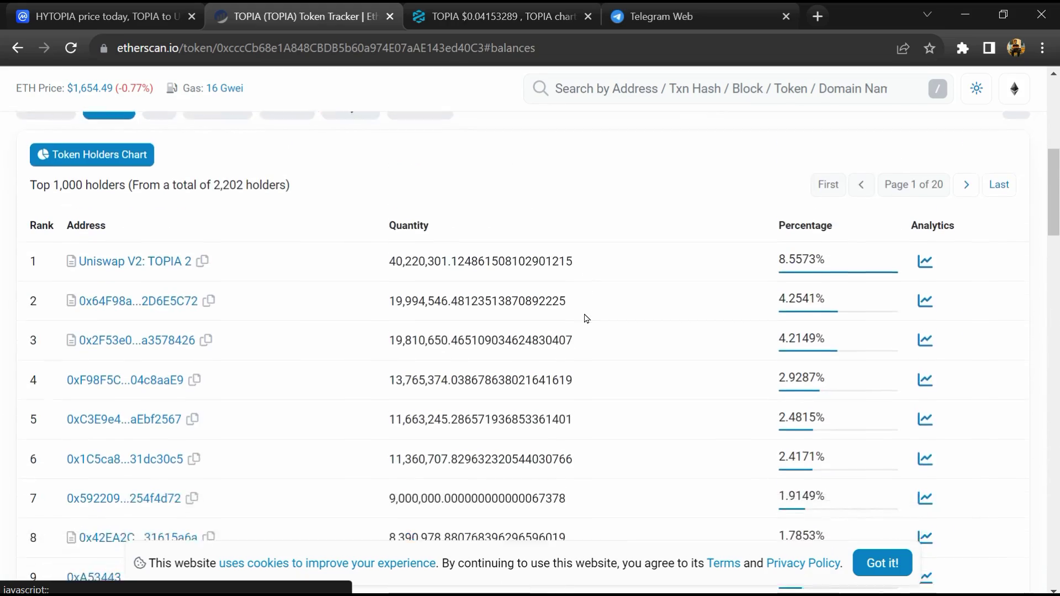
{"action": "scroll", "coordinate": [584, 318], "scroll_direction": "down", "scroll_amount": 1}
{"action": "scroll", "coordinate": [584, 318], "scroll_direction": "down", "scroll_amount": 1}
{"action": "scroll", "coordinate": [584, 319], "scroll_direction": "down", "scroll_amount": 1}
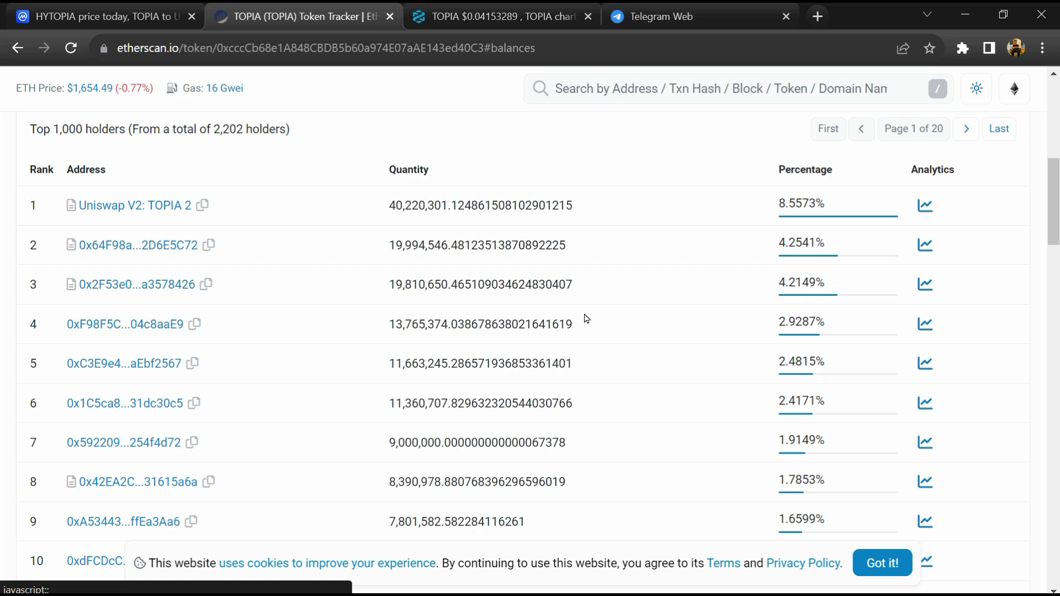
{"action": "scroll", "coordinate": [585, 318], "scroll_direction": "up", "scroll_amount": 1}
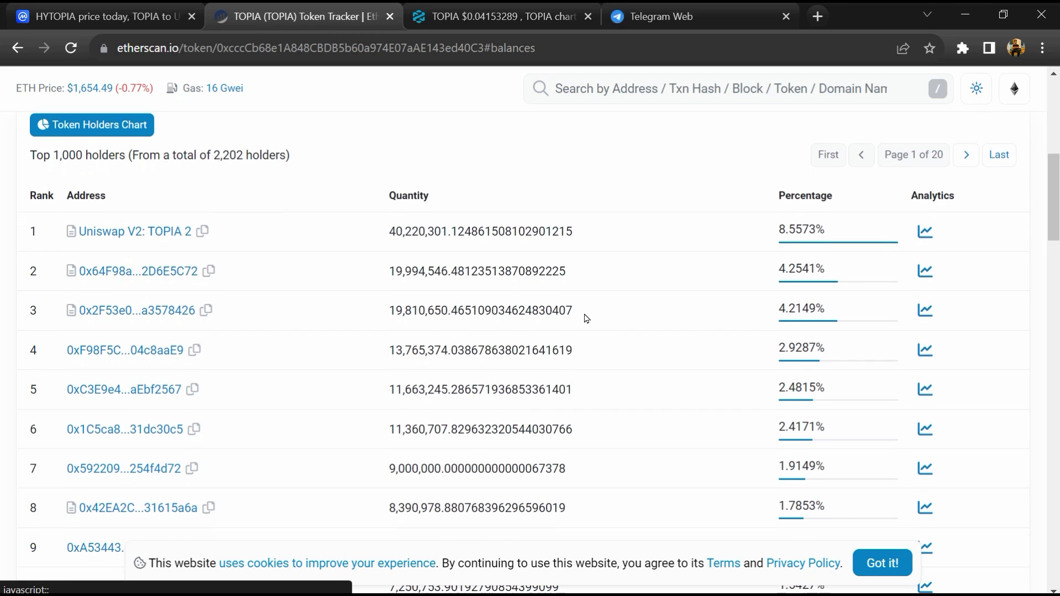
{"action": "scroll", "coordinate": [585, 318], "scroll_direction": "down", "scroll_amount": 1}
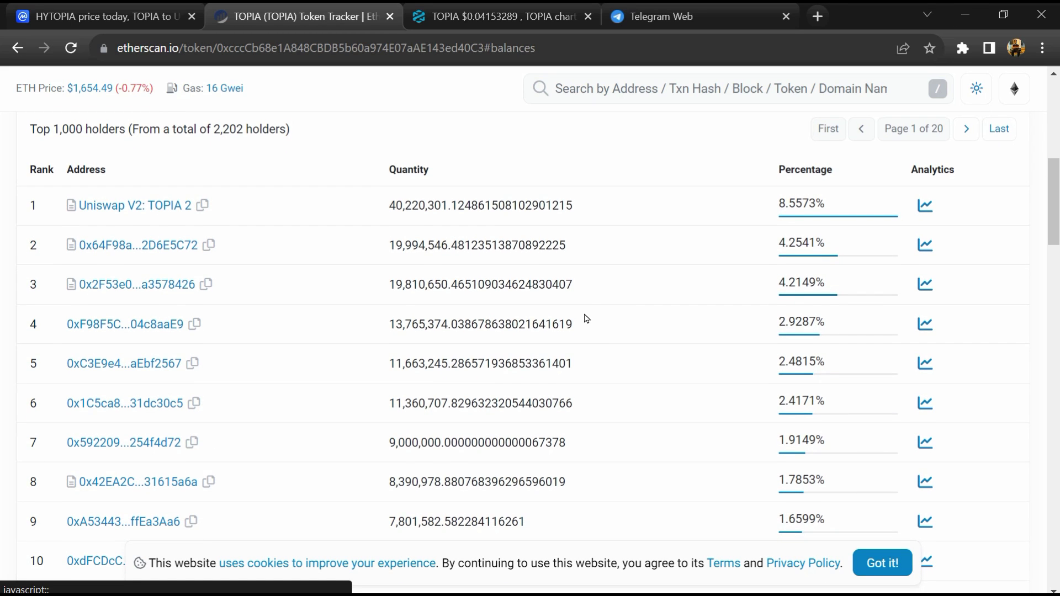